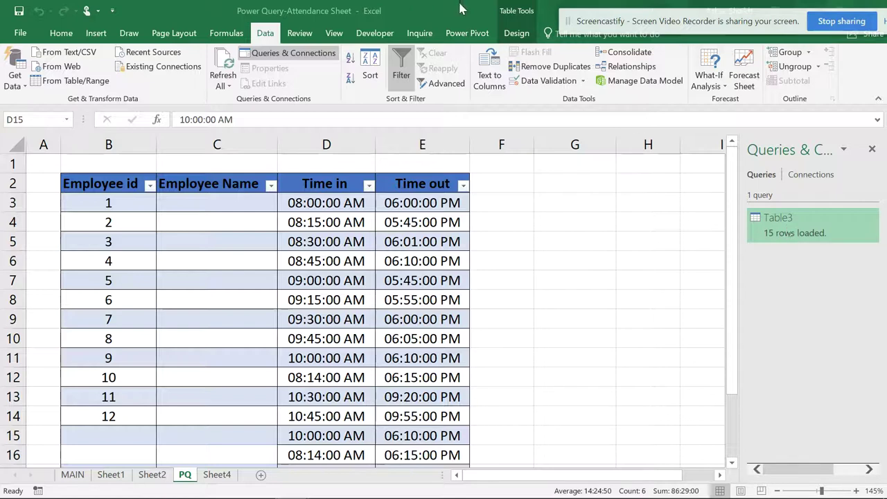
# Open the workbook's data model twice to confirm it is still empty
pyautogui.click(636, 93)
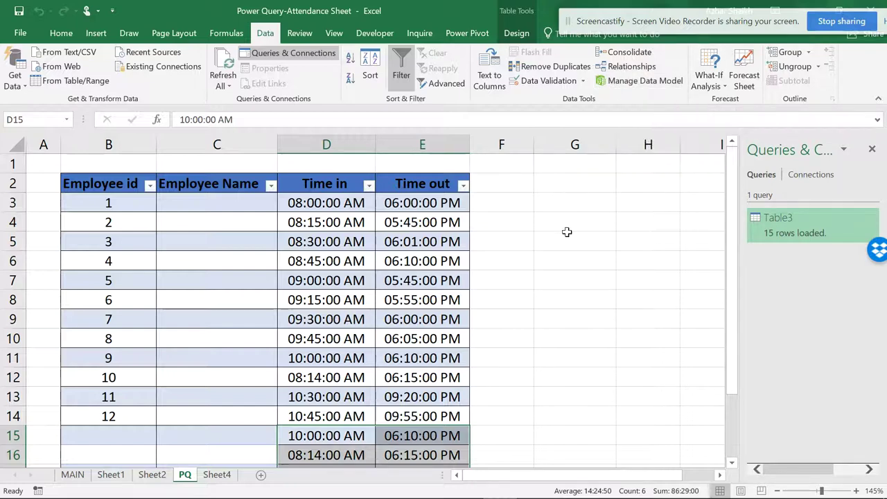
pyautogui.click(600, 86)
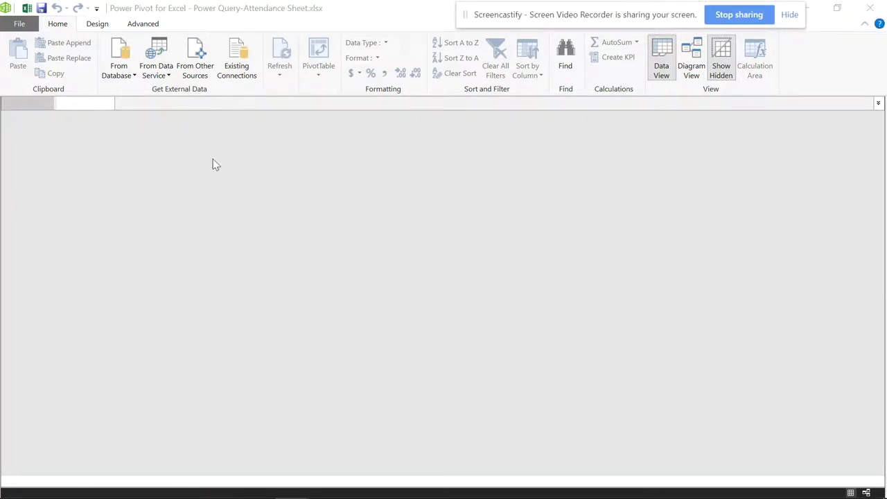
pyautogui.click(876, 10)
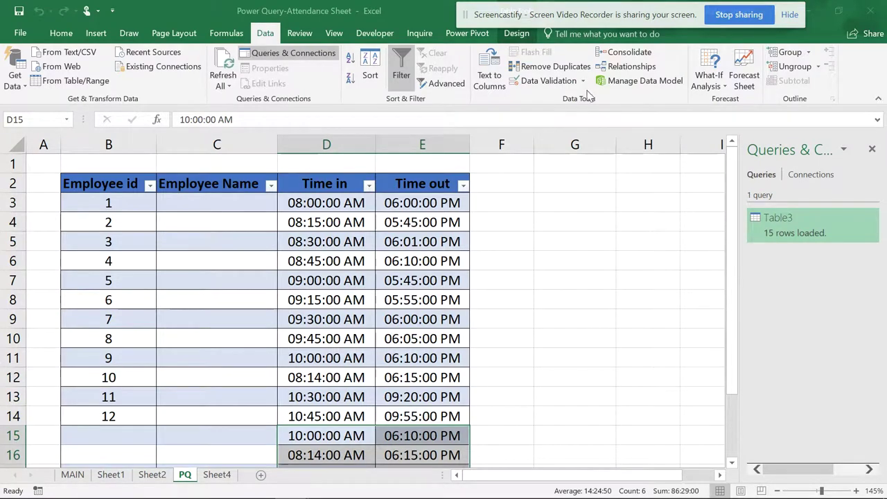
pyautogui.click(467, 33)
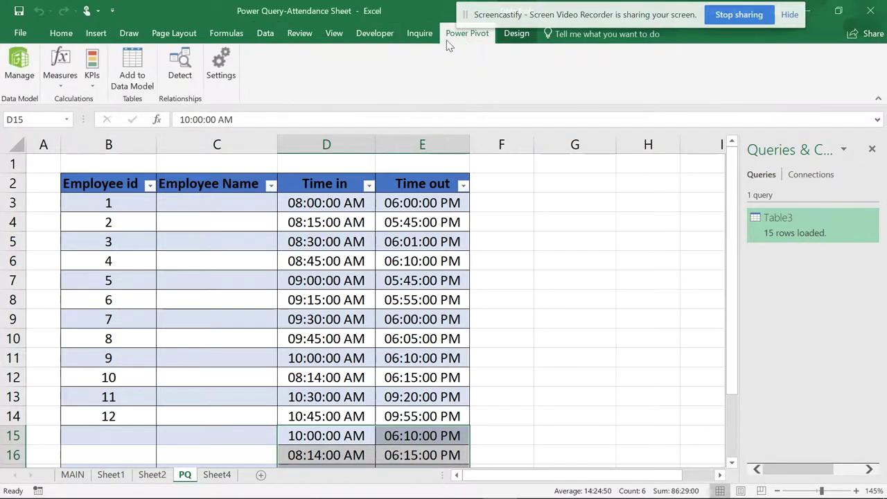
pyautogui.click(19, 62)
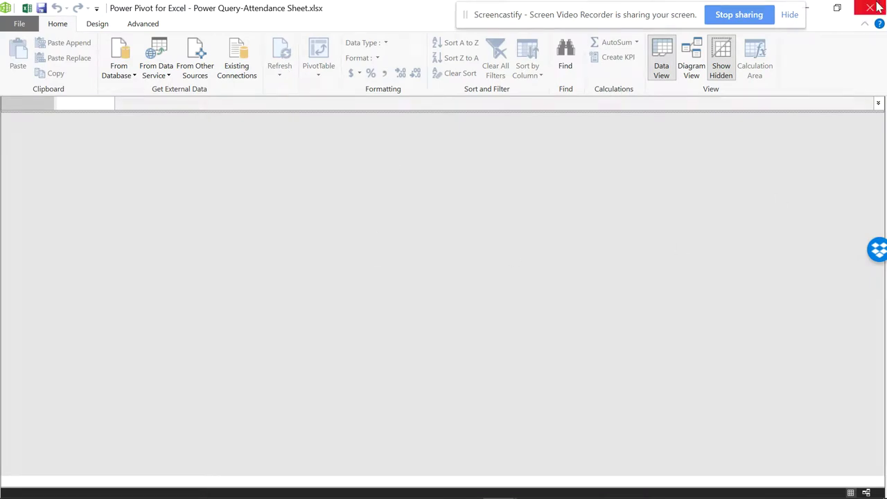
pyautogui.click(870, 8)
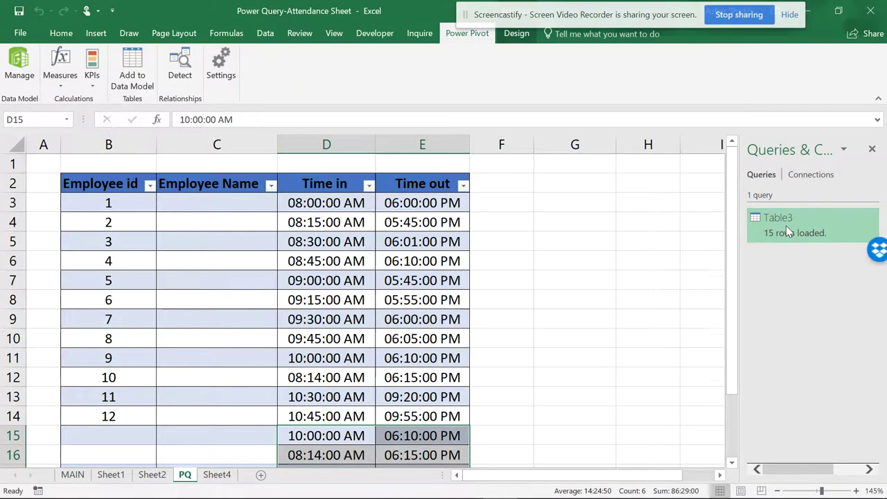
# Open the Table3 query in the Power Query editor and close it without changes
pyautogui.doubleClick(786, 225)
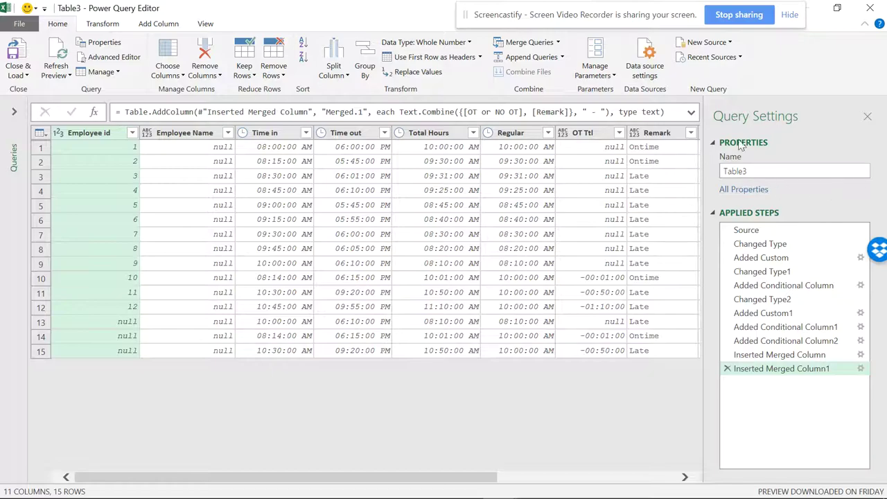
pyautogui.click(869, 8)
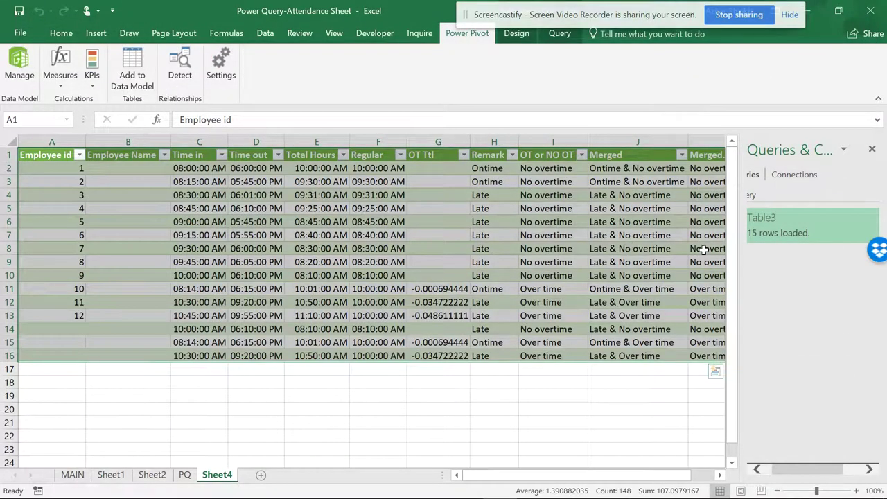
pyautogui.click(585, 381)
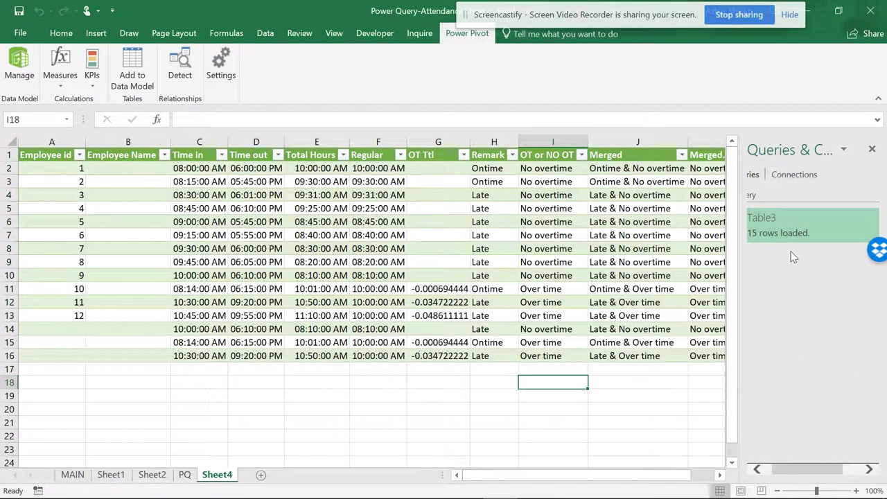
# Load Table3 with 'Add this data to the Data Model' ticked, accepting the data loss warning
pyautogui.rightClick(787, 228)
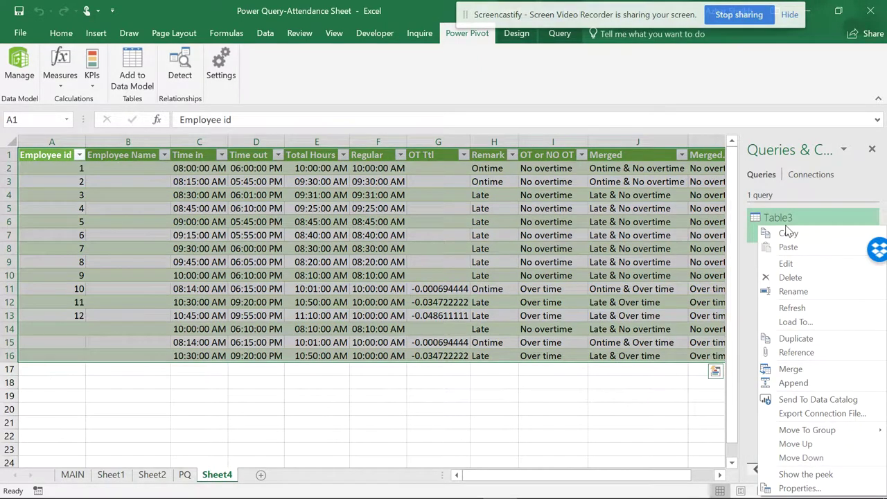
pyautogui.click(796, 322)
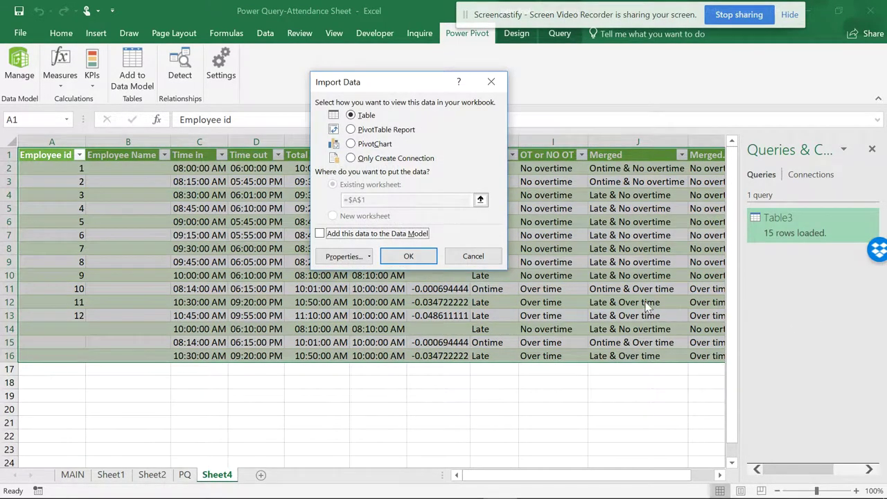
pyautogui.click(321, 234)
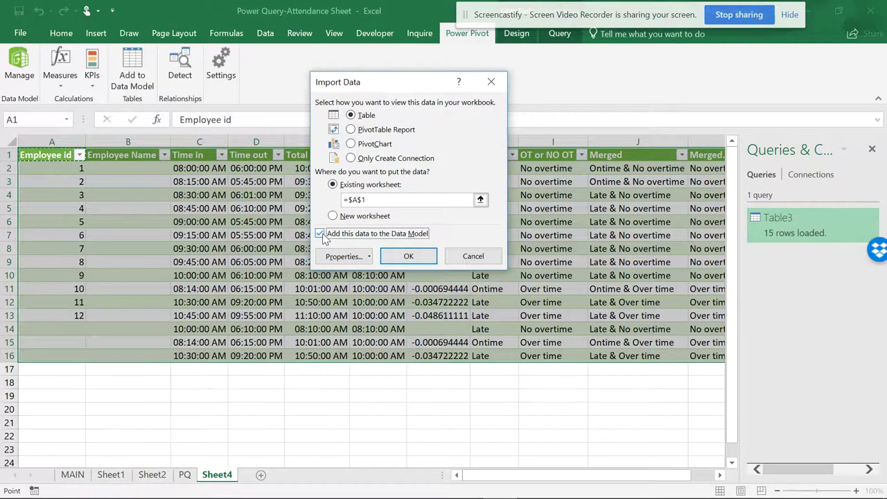
pyautogui.click(408, 255)
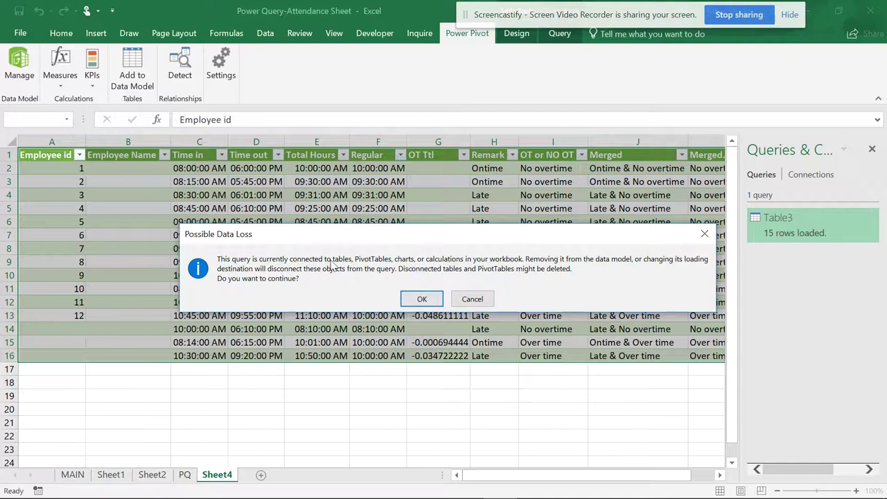
pyautogui.click(421, 299)
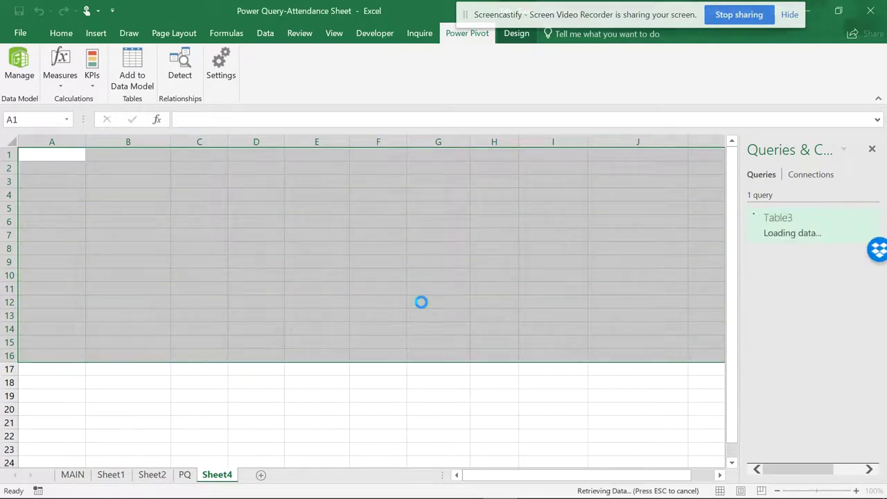
pyautogui.click(467, 33)
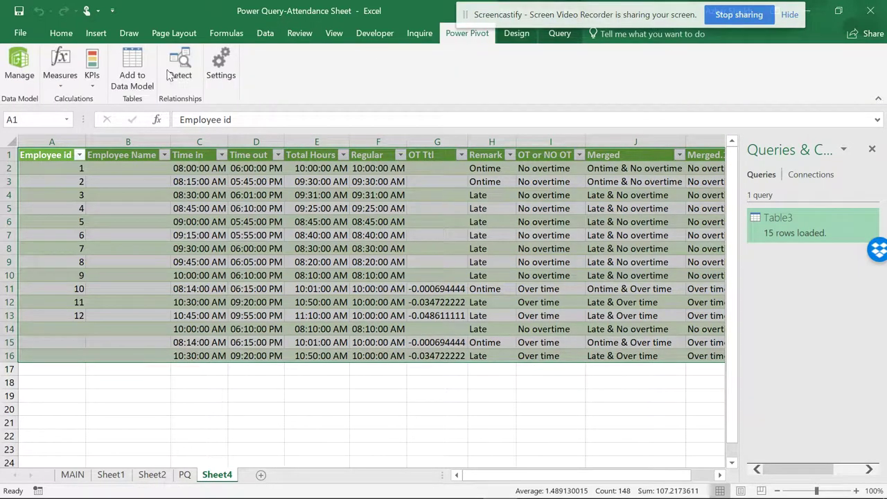
pyautogui.click(19, 61)
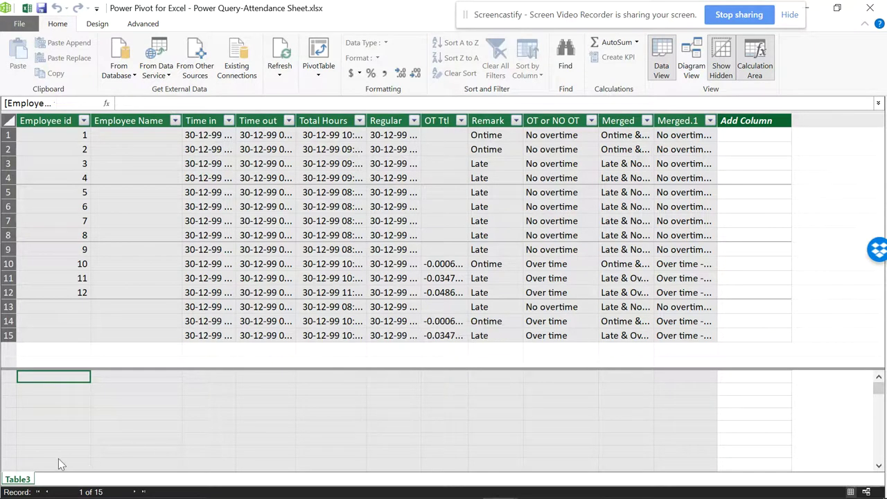
pyautogui.click(868, 13)
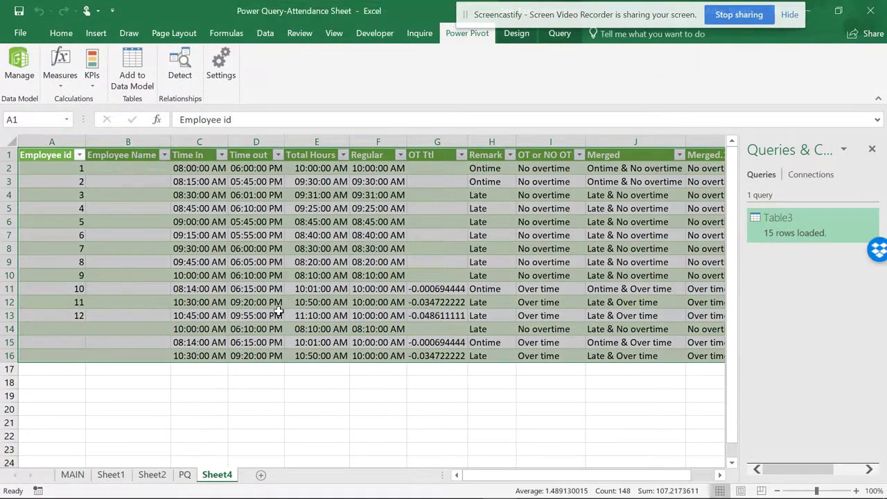
# Add the table on the PQ sheet to the Power Pivot data model
pyautogui.click(185, 474)
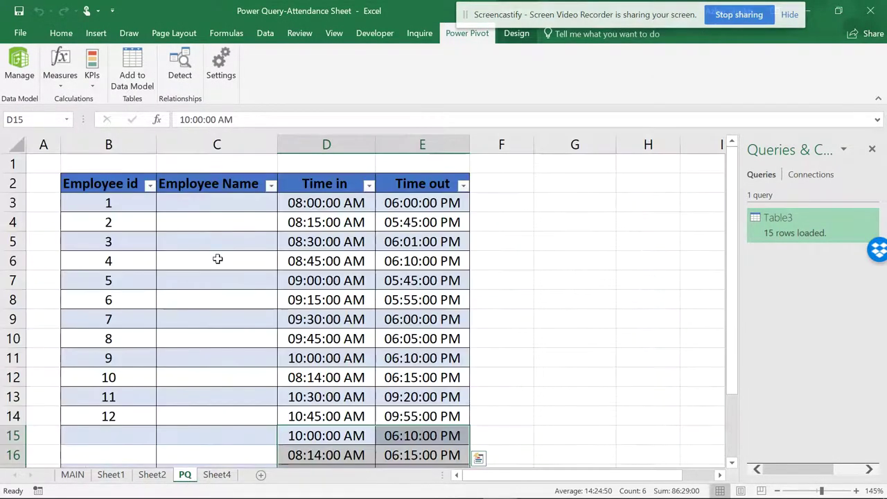
pyautogui.rightClick(218, 257)
pyautogui.click(165, 255)
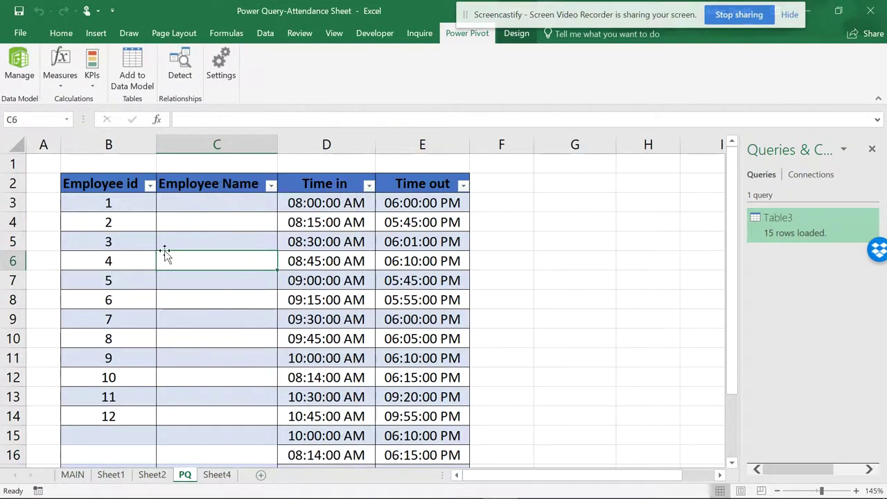
pyautogui.click(135, 82)
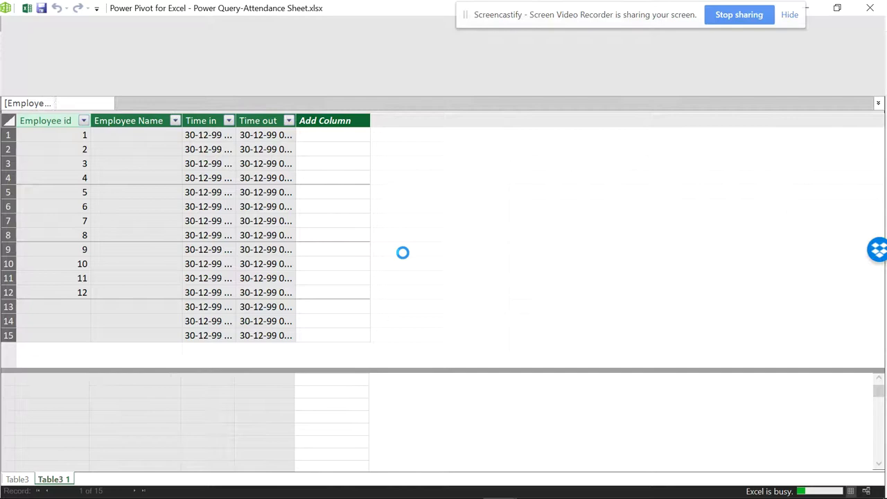
# Delete the duplicate Table3 1 table from the data model, confirming the prompt
pyautogui.click(28, 481)
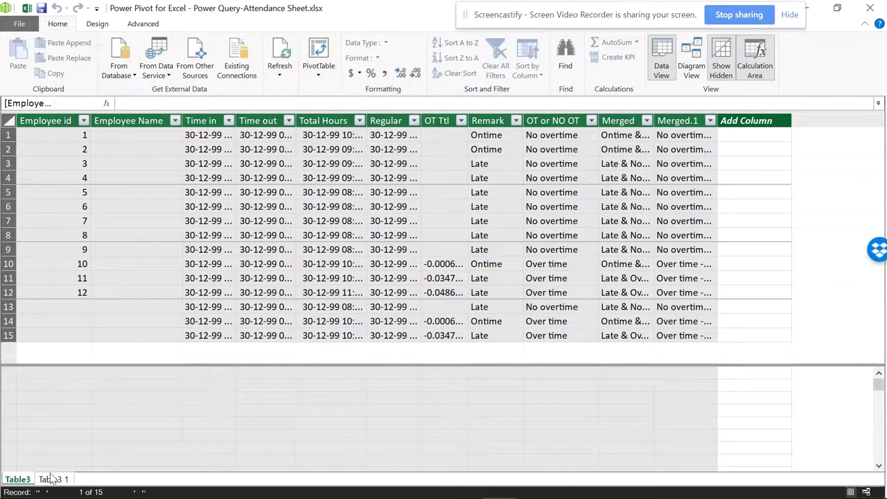
pyautogui.click(53, 480)
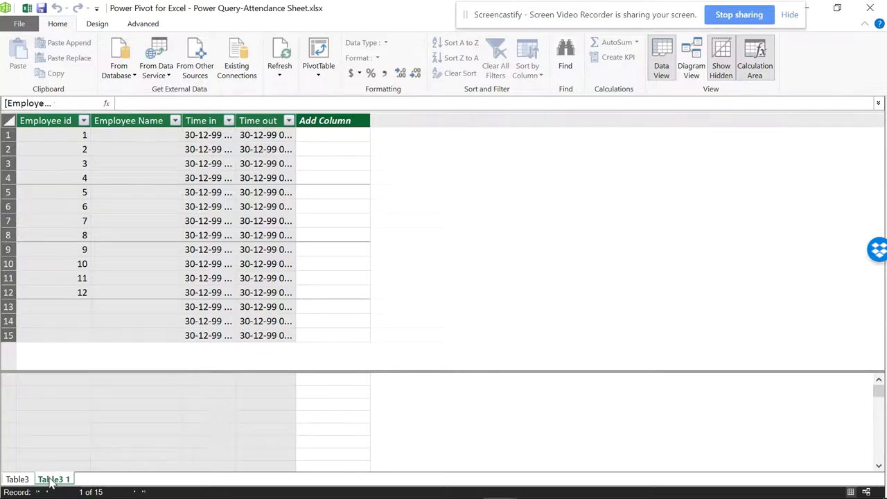
pyautogui.rightClick(50, 483)
pyautogui.click(82, 413)
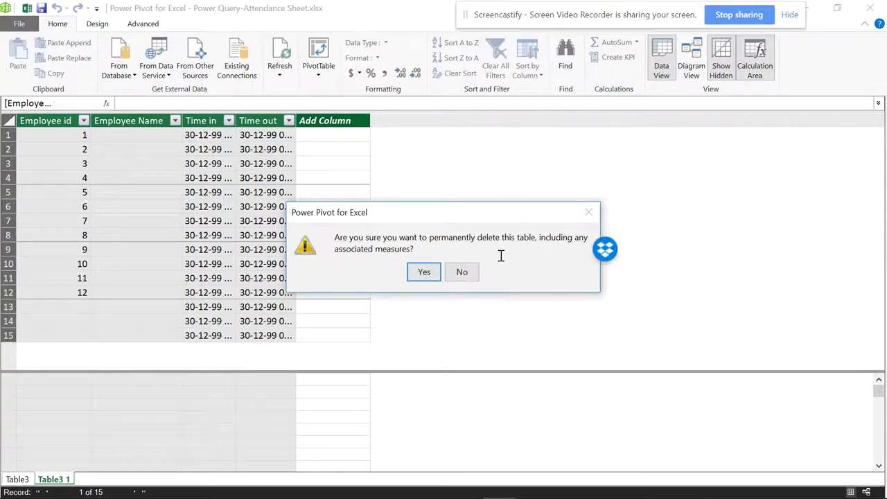
pyautogui.click(420, 273)
pyautogui.click(422, 272)
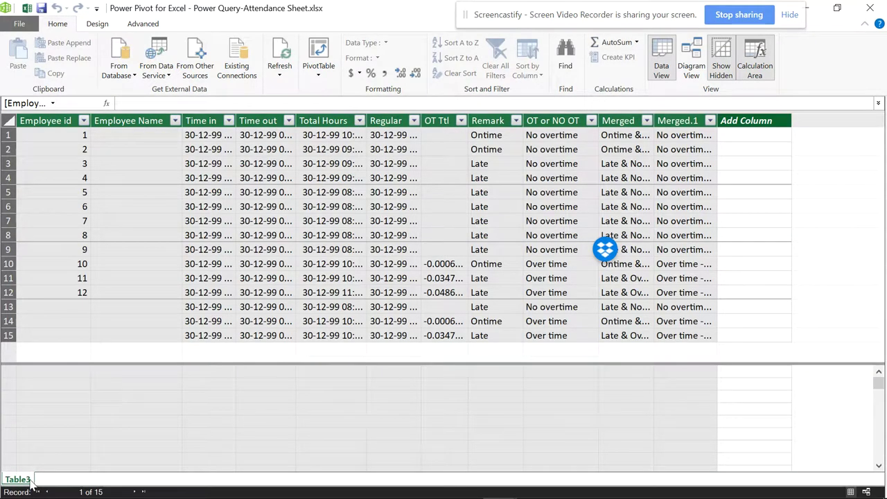
# Try deleting Table3 from the data model, then dismiss the notice that Power Query created it
pyautogui.rightClick(20, 479)
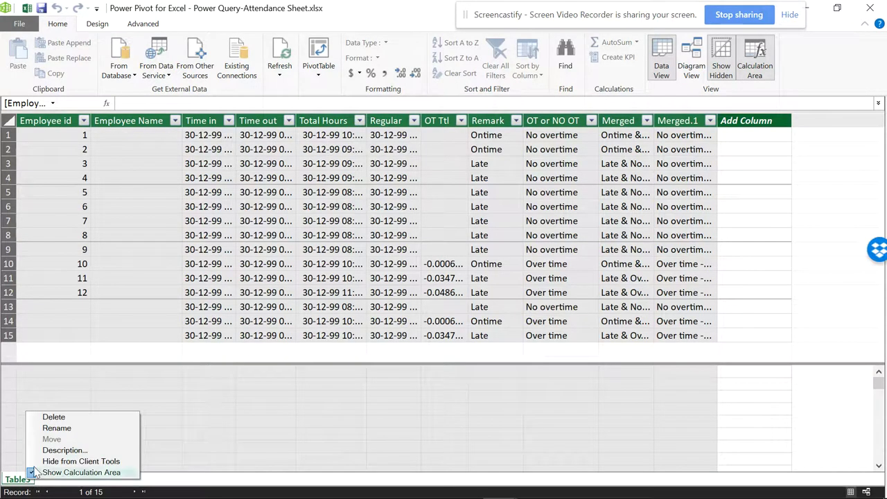
pyautogui.click(54, 417)
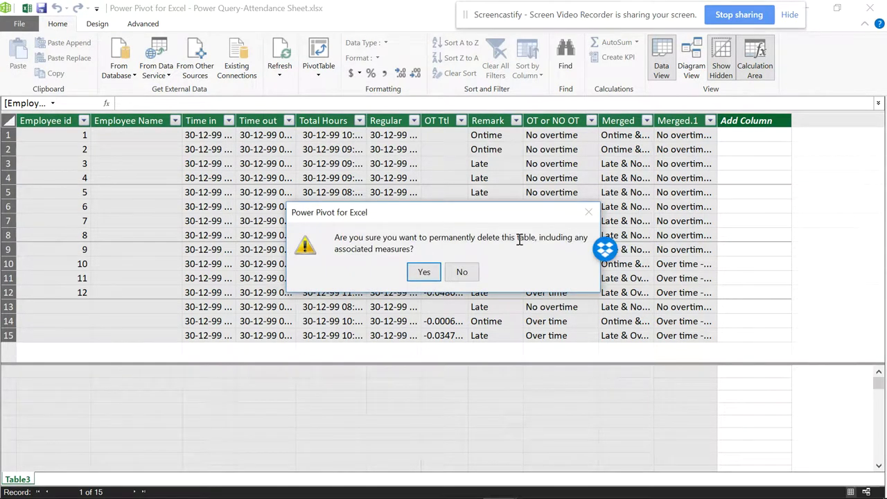
pyautogui.click(423, 272)
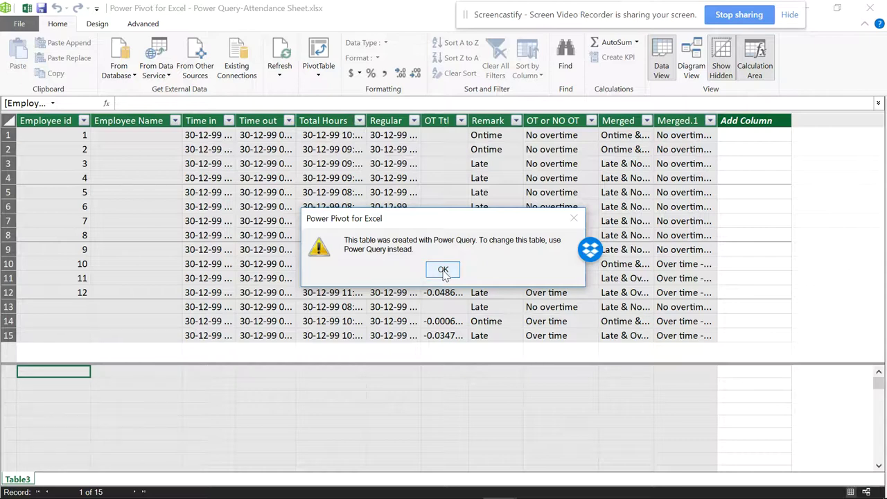
pyautogui.click(443, 272)
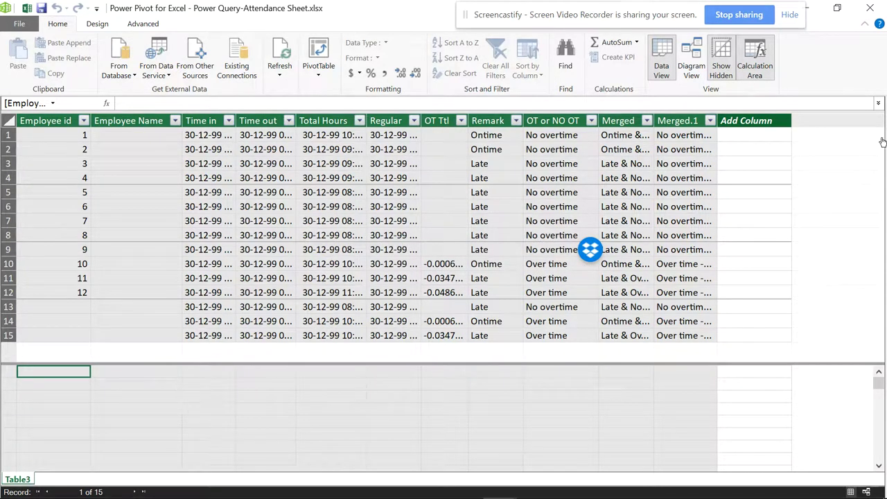
# Close Power Pivot and reopen the data model from the Table3 query's actions
pyautogui.click(870, 7)
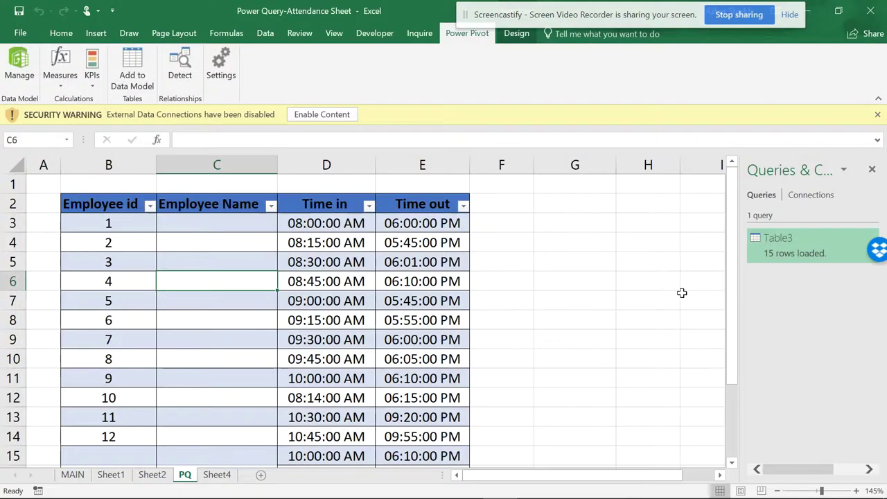
pyautogui.rightClick(801, 251)
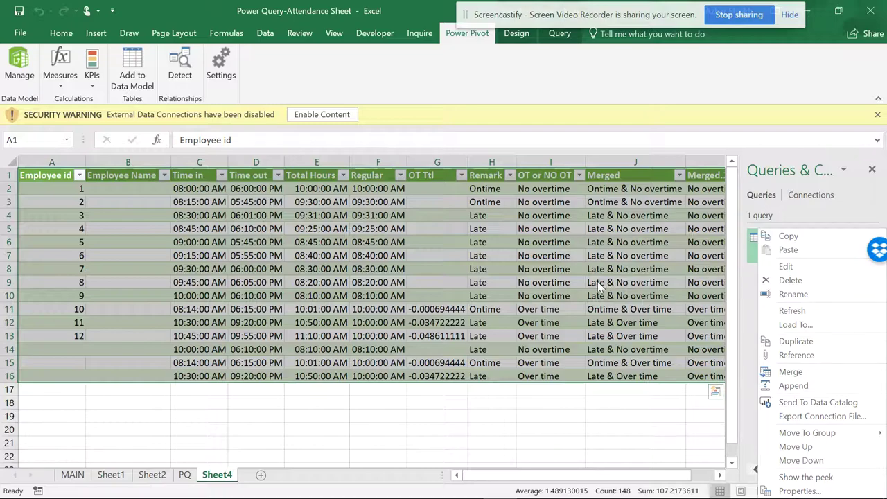
pyautogui.click(19, 67)
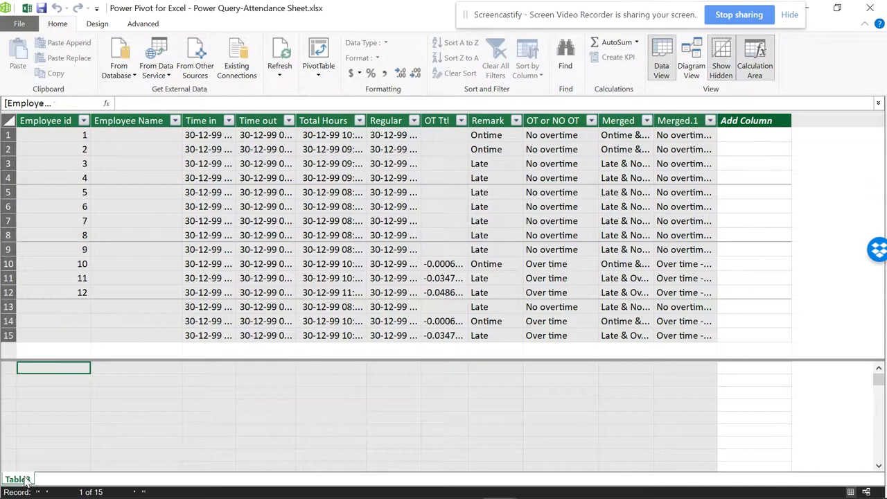
# Retry deleting Table3, dismiss the Power Query notice, and return to Sheet4's Table3 query
pyautogui.rightClick(25, 480)
pyautogui.click(55, 411)
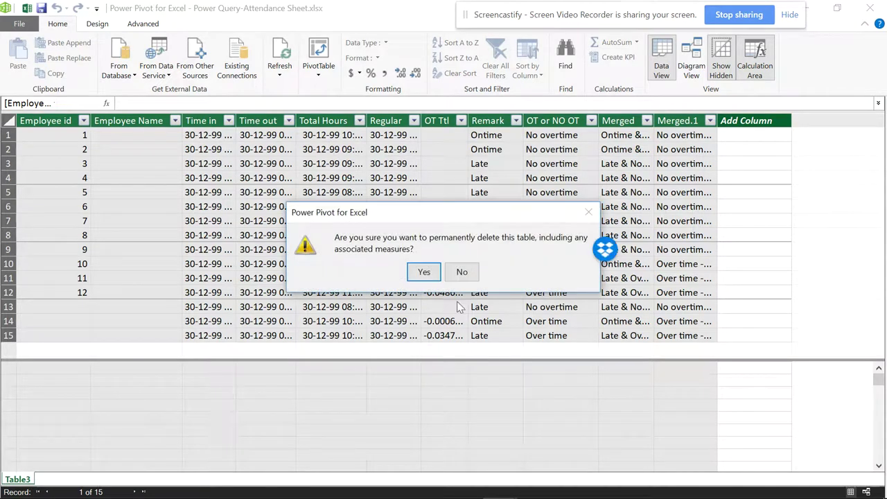
pyautogui.click(424, 272)
pyautogui.click(443, 269)
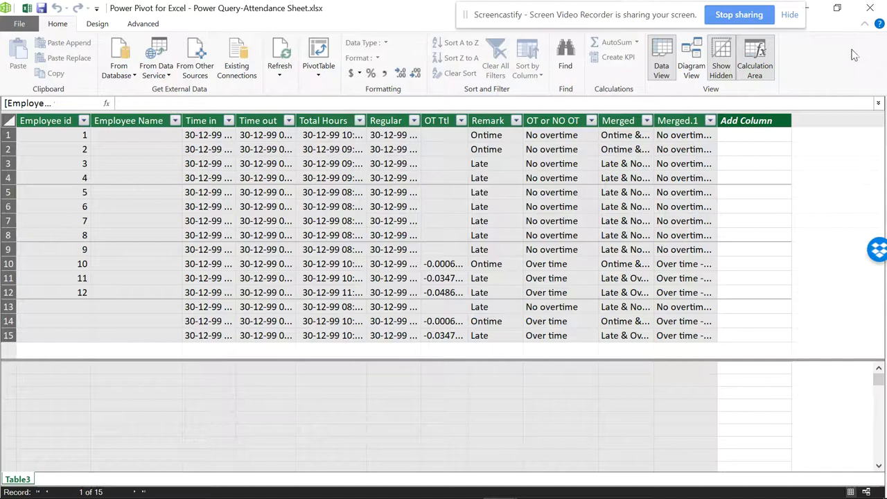
pyautogui.click(860, 11)
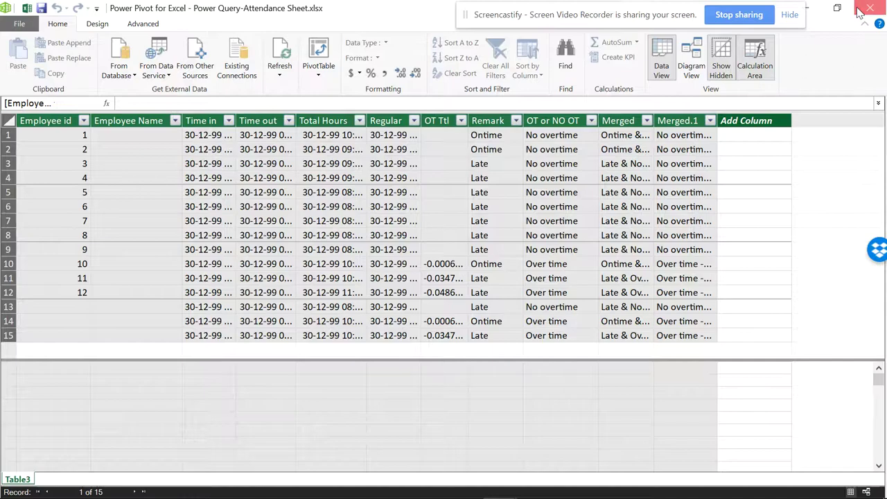
pyautogui.rightClick(796, 253)
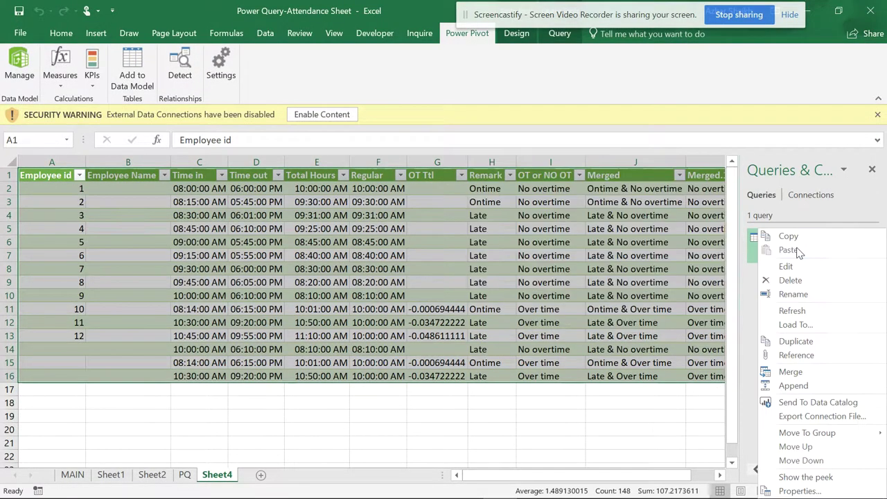
# Untick 'Add this data to the Data Model' in Table3's Load To settings, accepting both warnings
pyautogui.click(800, 327)
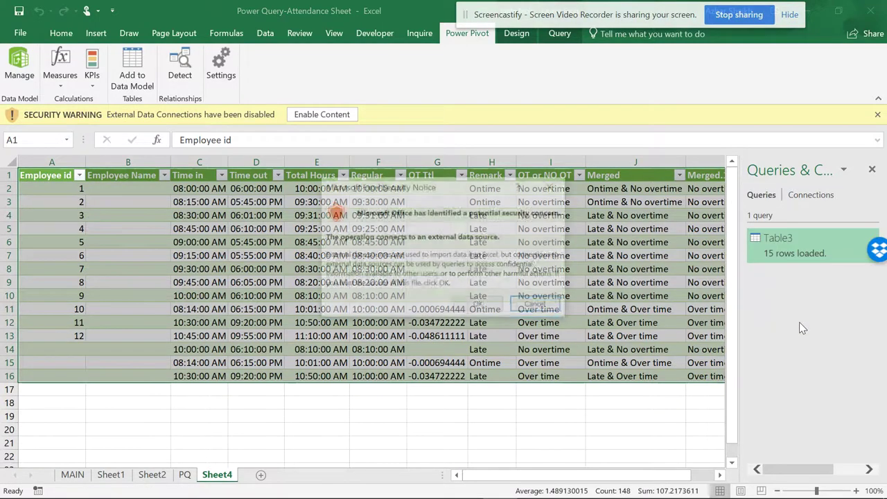
pyautogui.click(477, 306)
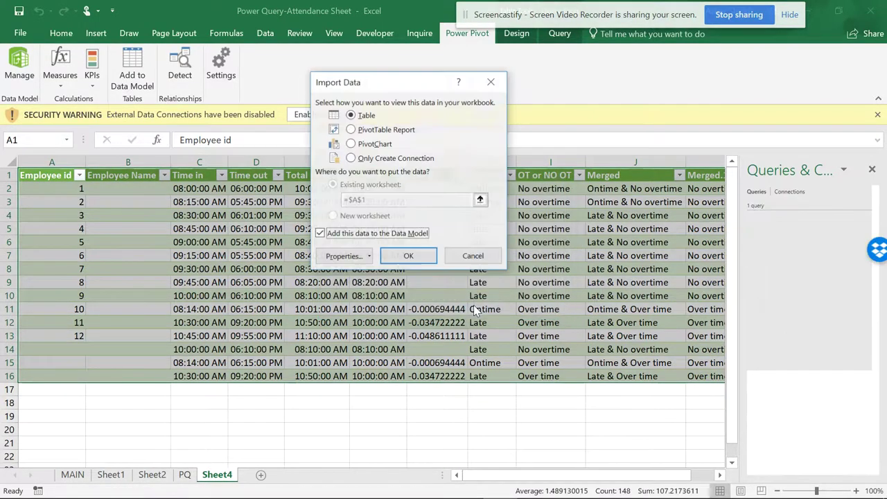
pyautogui.click(319, 234)
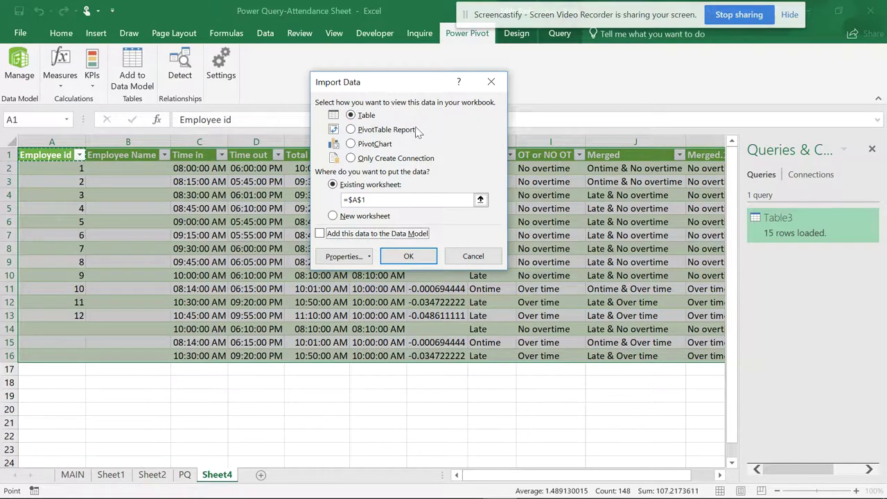
pyautogui.click(412, 257)
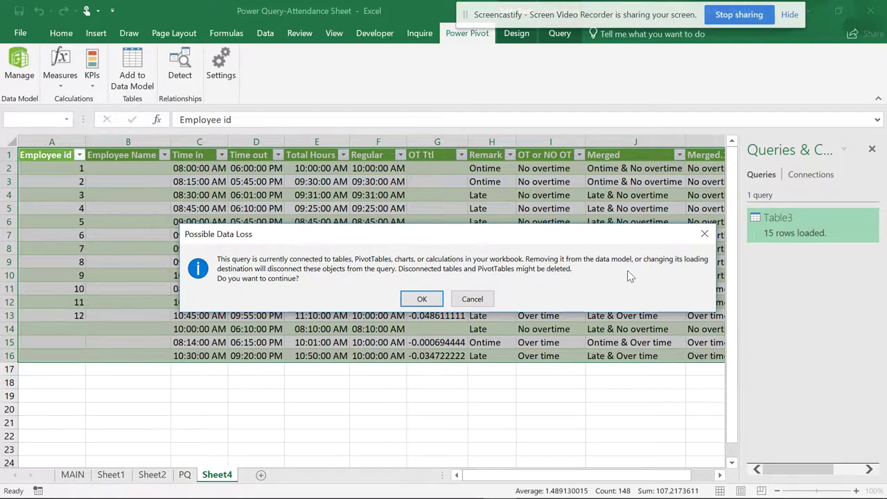
pyautogui.click(423, 299)
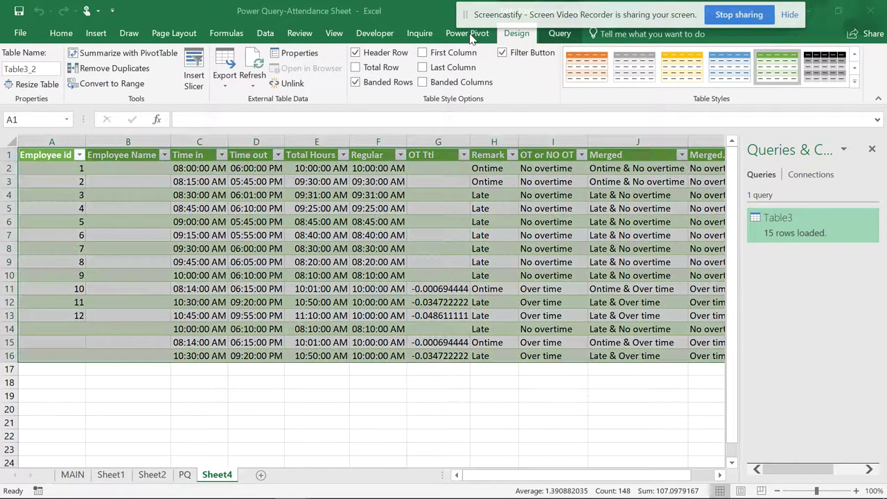
pyautogui.click(468, 33)
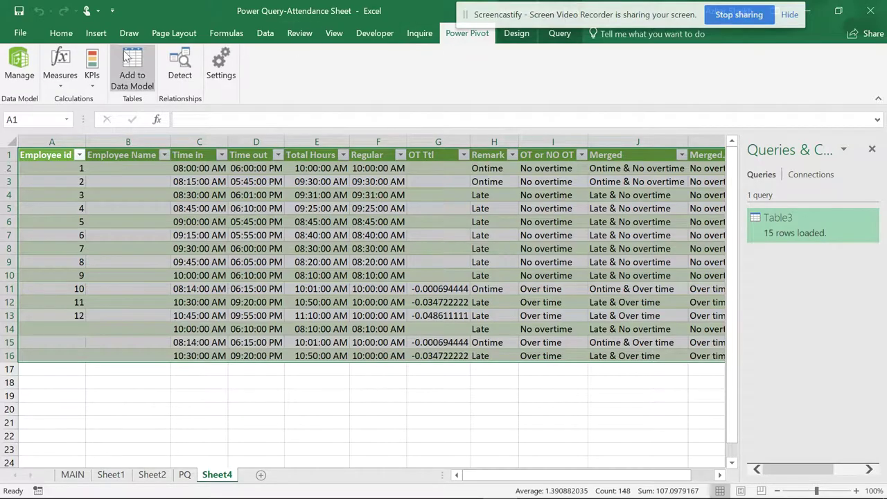
pyautogui.click(21, 61)
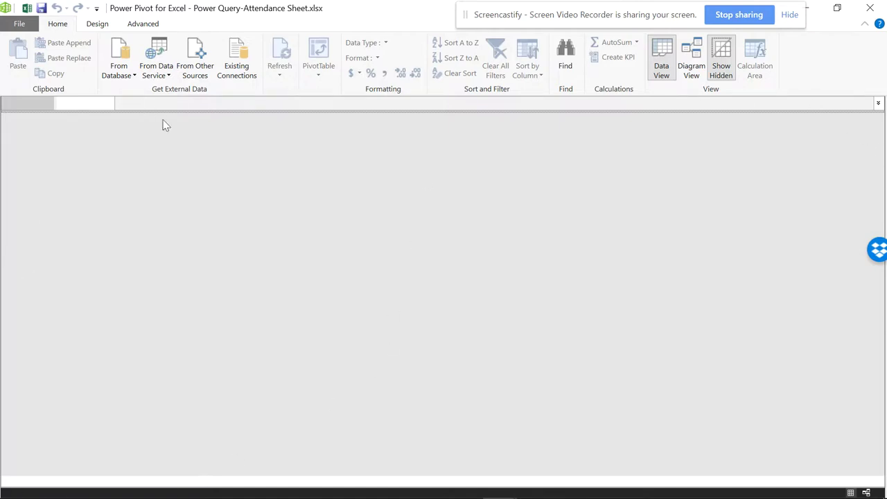
pyautogui.click(869, 9)
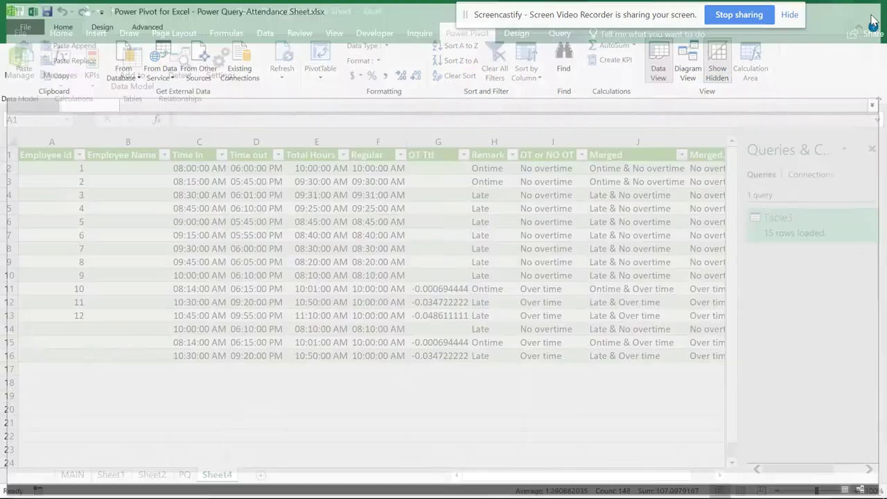